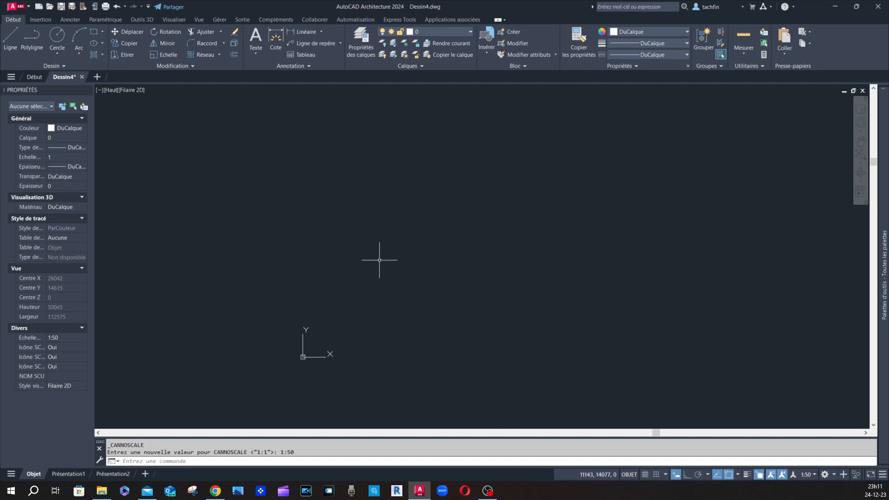
Review the length, angle and insertion scale settings in the drawing units
type("UI")
key("Return")
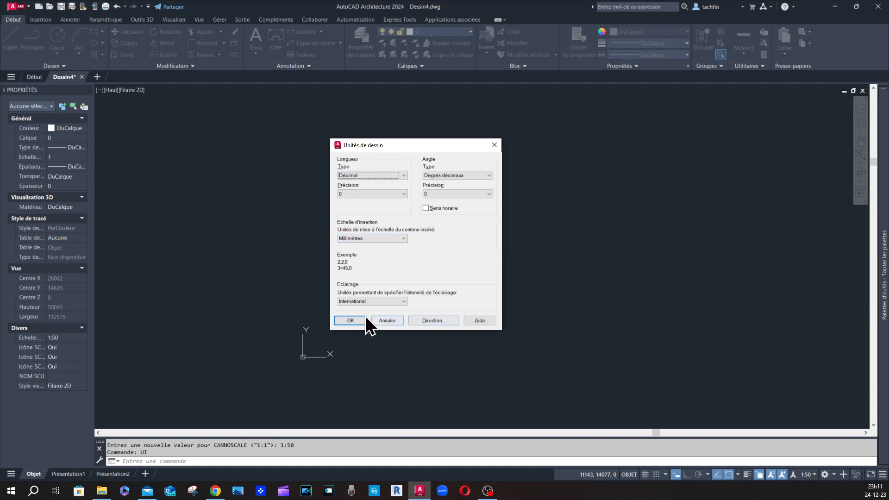
left_click(351, 320)
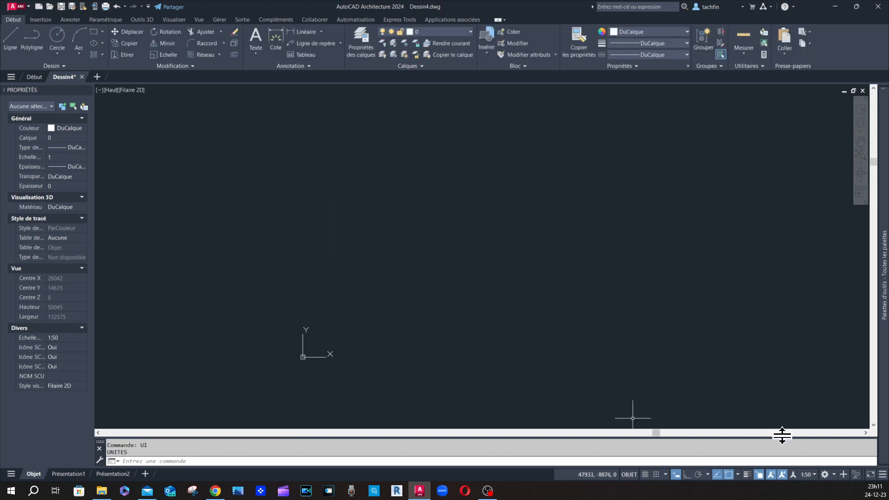
Examine the paper-to-drawing unit ratios of the 1:50, 1:100, 1:20 and 1:10 entries in the drawing scale list
left_click(811, 477)
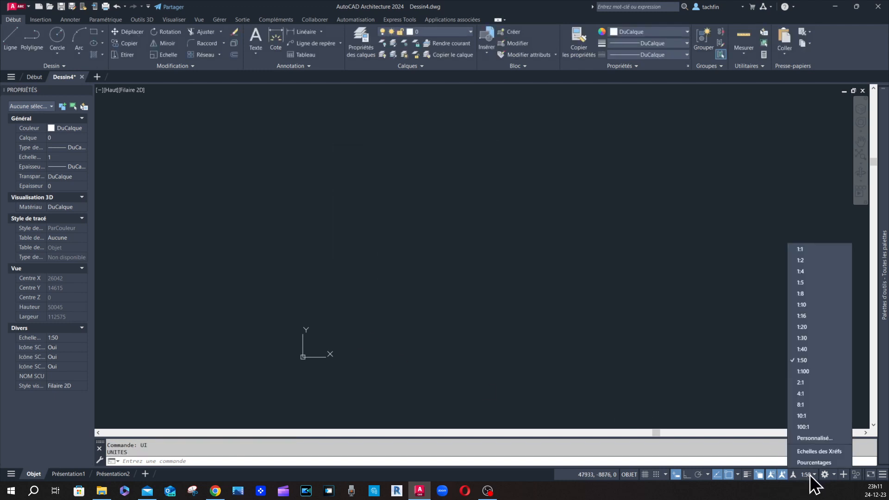
left_click(815, 439)
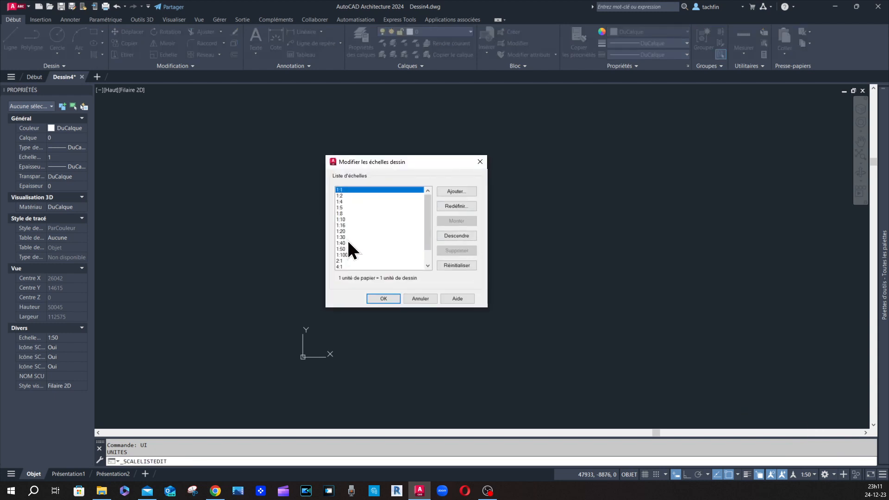
left_click(344, 249)
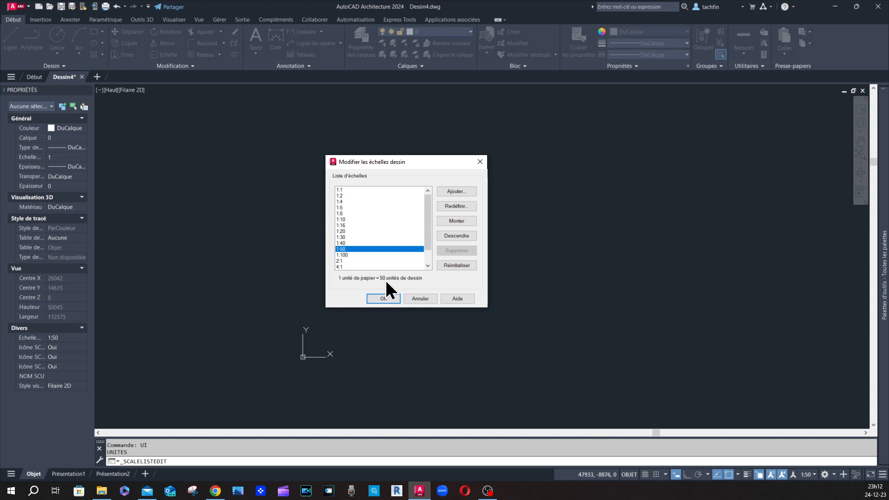
left_click(344, 255)
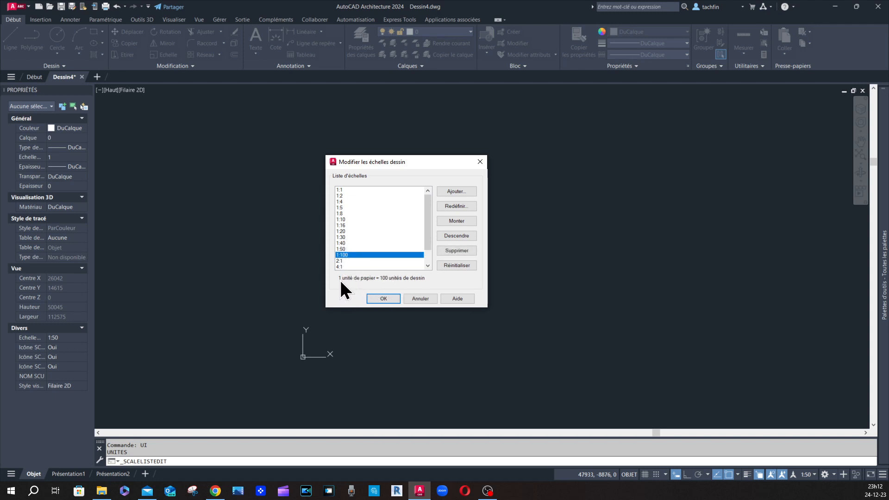
left_click(342, 231)
left_click(345, 219)
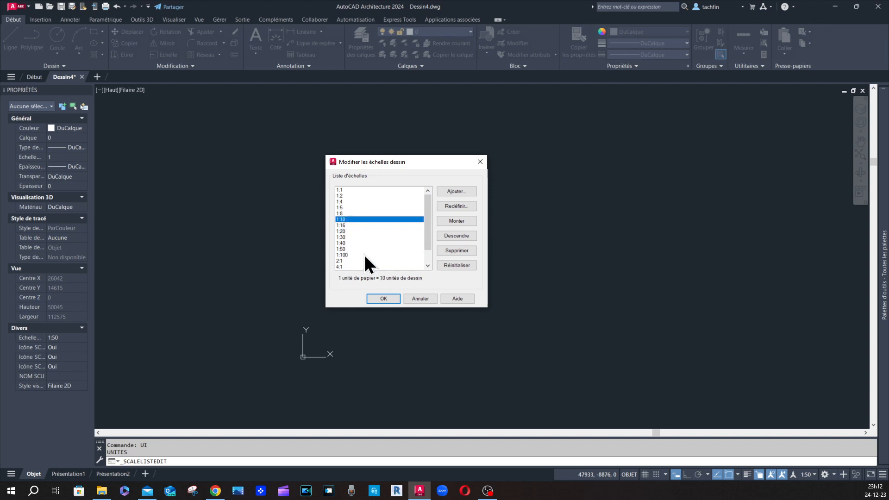
left_click(387, 301)
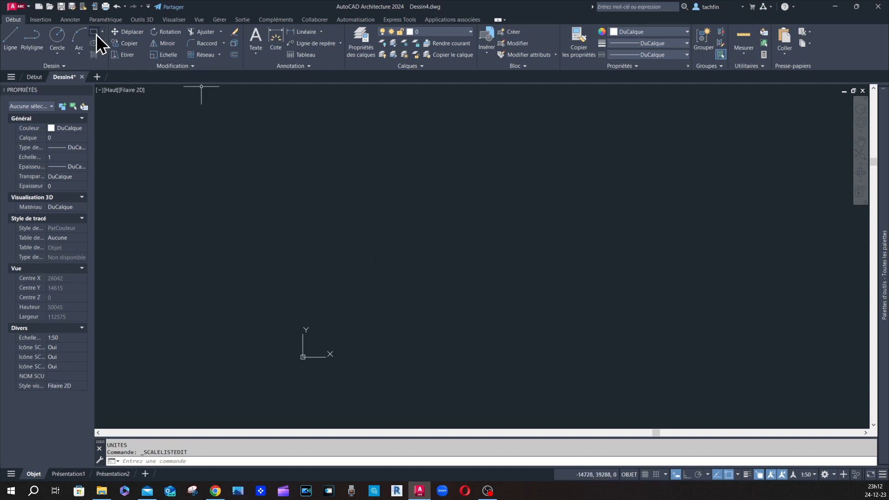
Draw a rectangle 5000 wide and 7000 high in model space
left_click(95, 32)
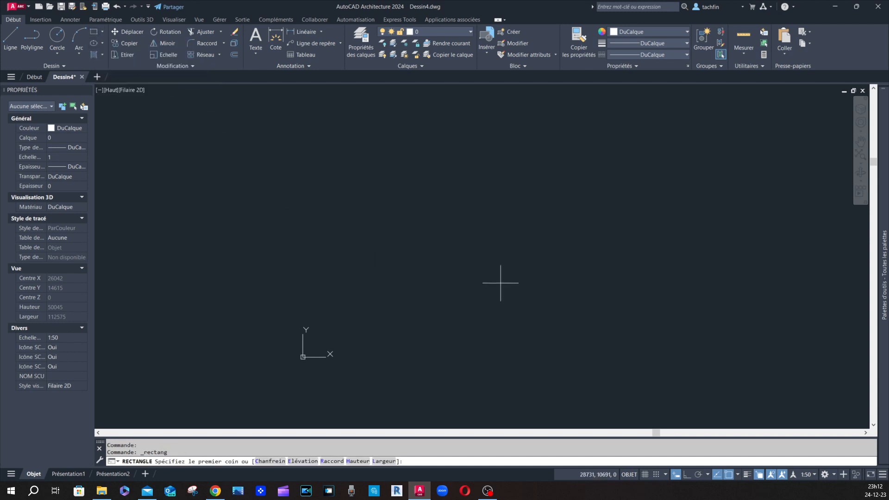
left_click(379, 278)
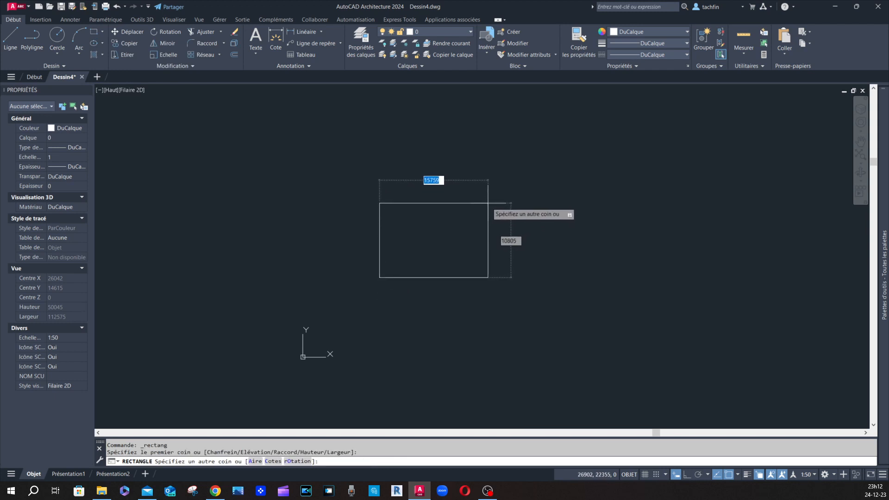
type("10000")
key("Tab")
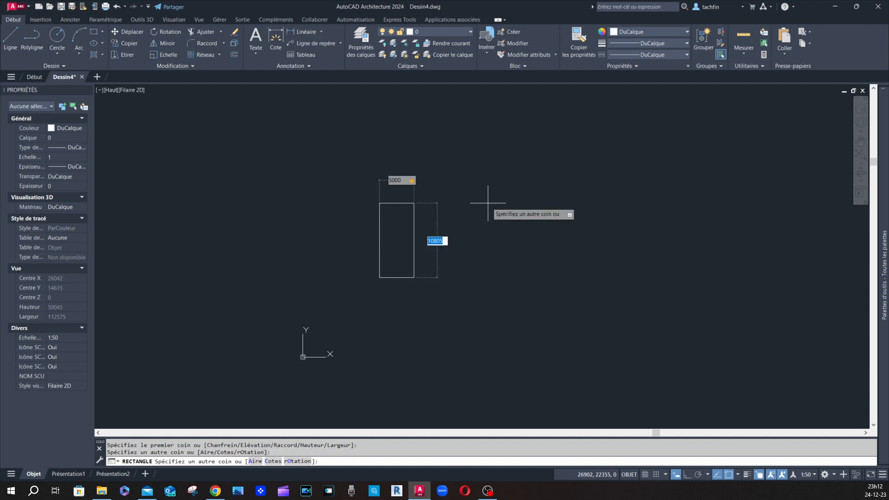
type("7000")
key("Return")
scroll(382, 270, "up", 4)
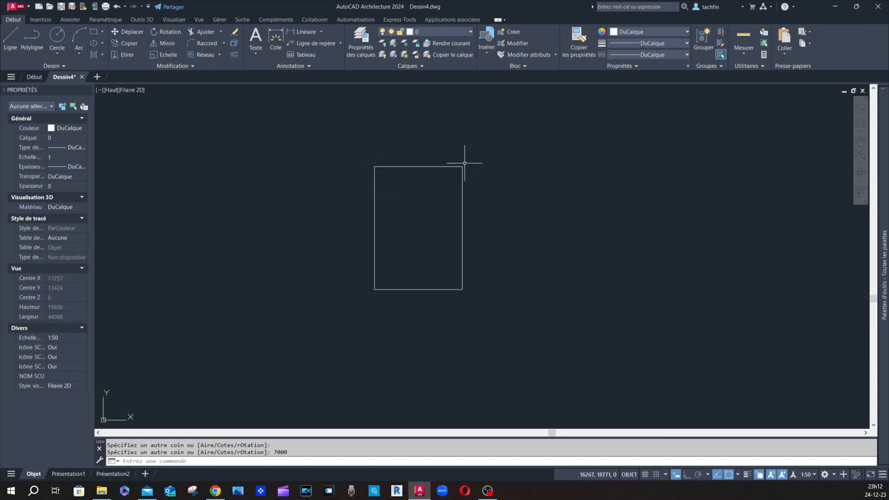
Add a horizontal linear dimension to the rectangle's top edge, placed just above it
left_click(304, 32)
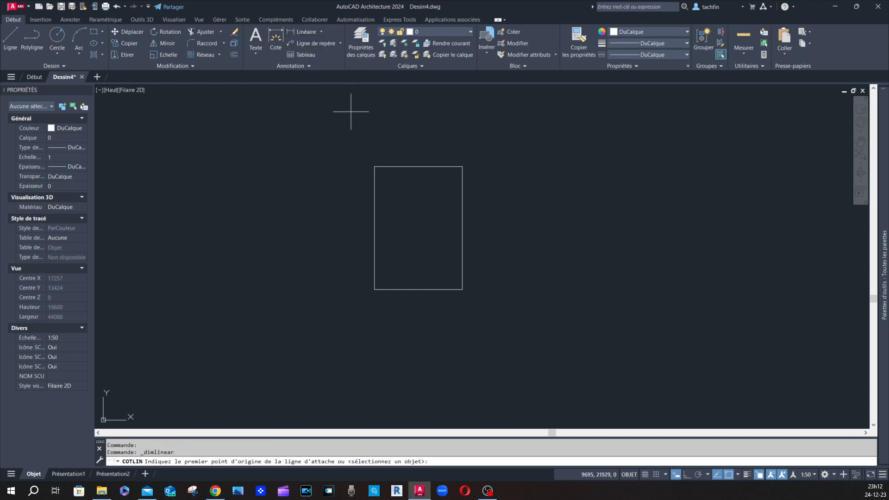
left_click(374, 166)
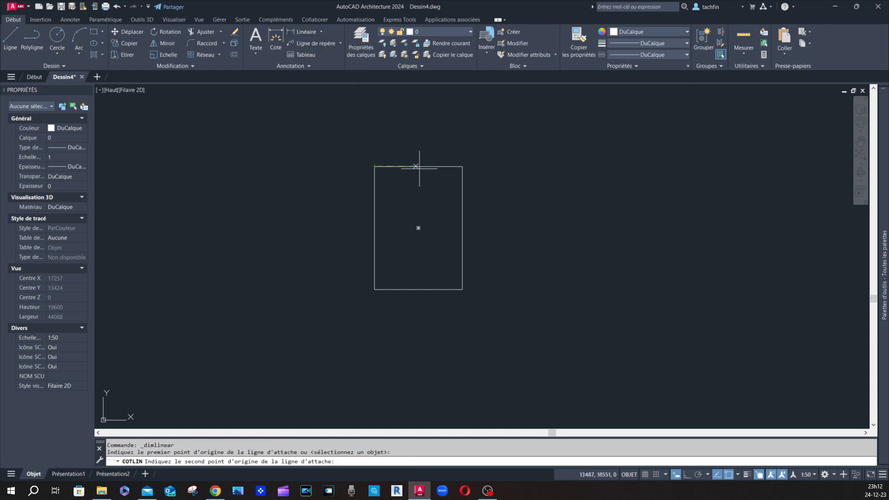
left_click(462, 166)
left_click(463, 157)
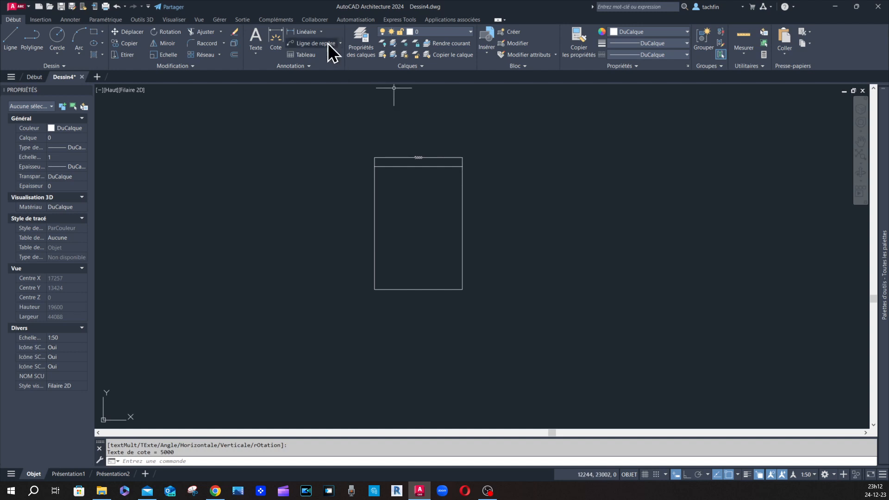
Add a vertical linear dimension to the rectangle's right edge, offset about 504 outward
left_click(312, 35)
left_click(462, 289)
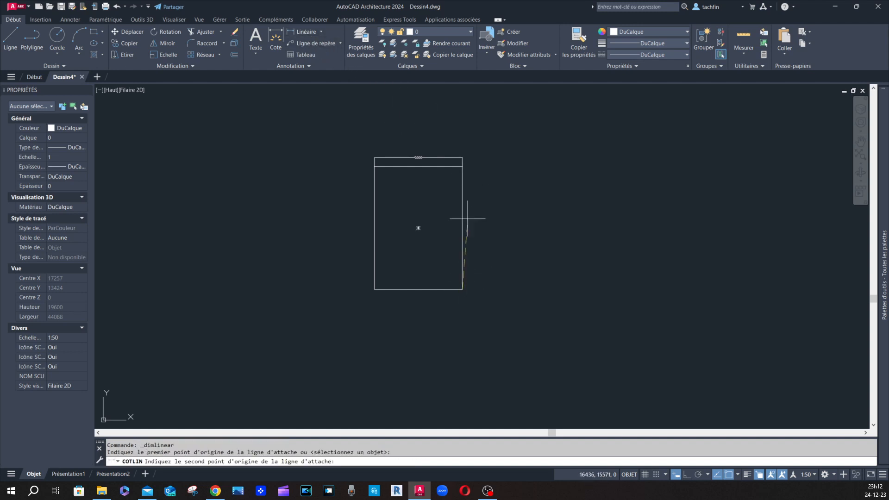
left_click(462, 165)
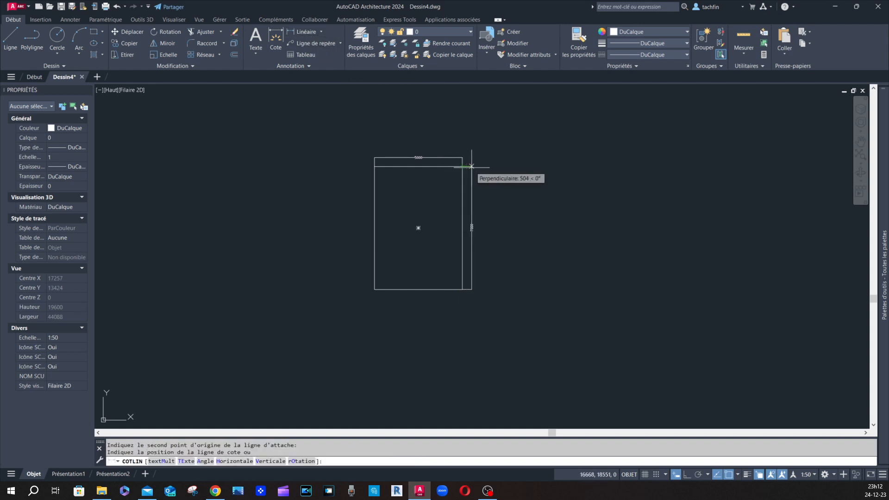
left_click(471, 167)
Add a multileader with the text 50, its arrowhead on the rectangle's upper-left corner and its text inside the rectangle
scroll(376, 166, "up", 5)
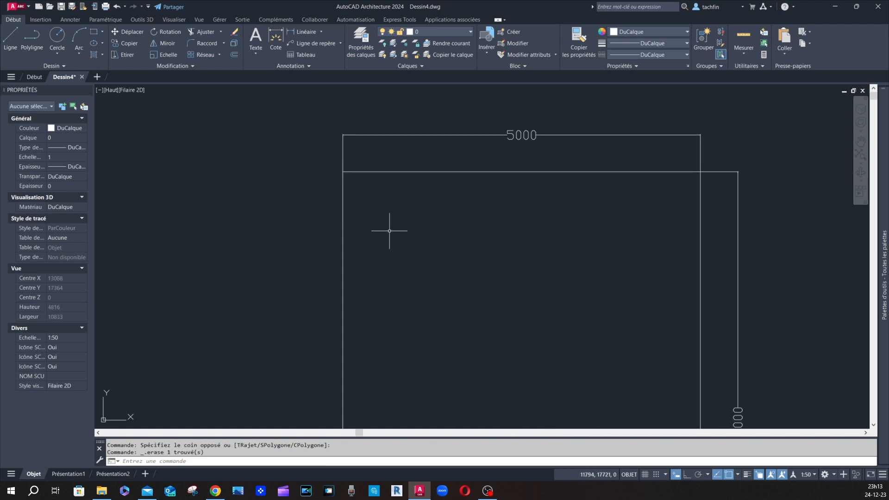
type("lig")
key("Return")
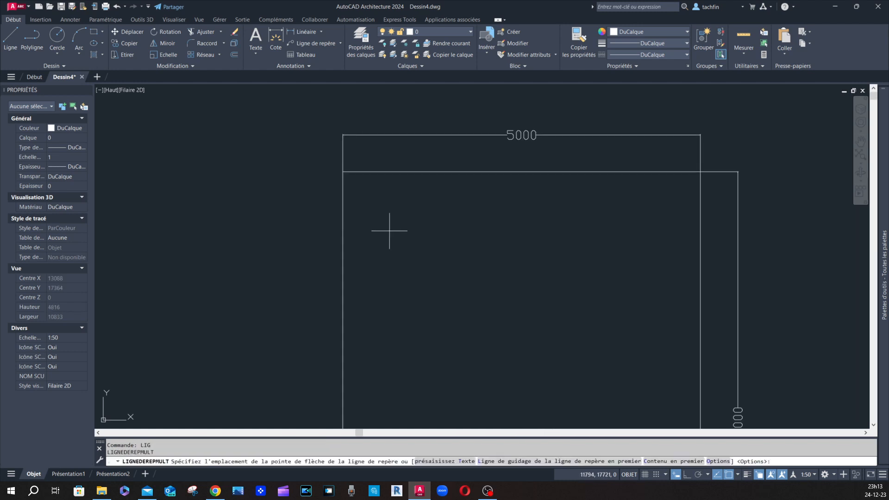
left_click(343, 172)
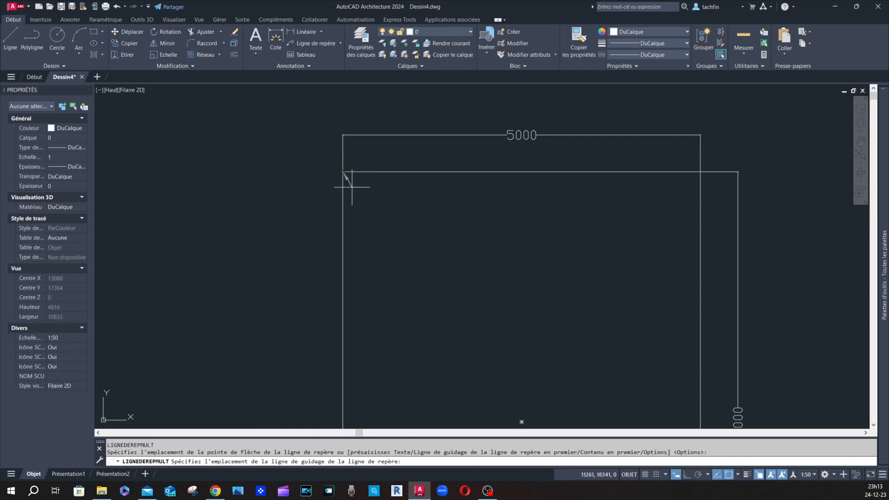
left_click(382, 227)
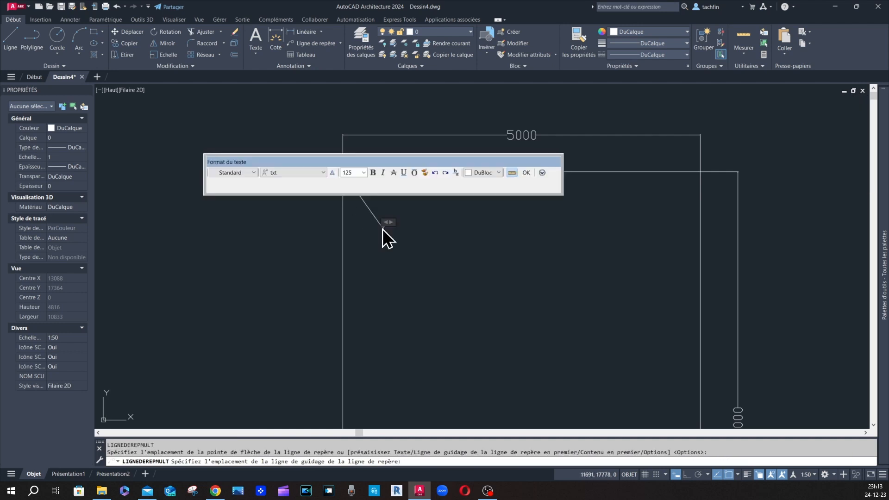
type("50")
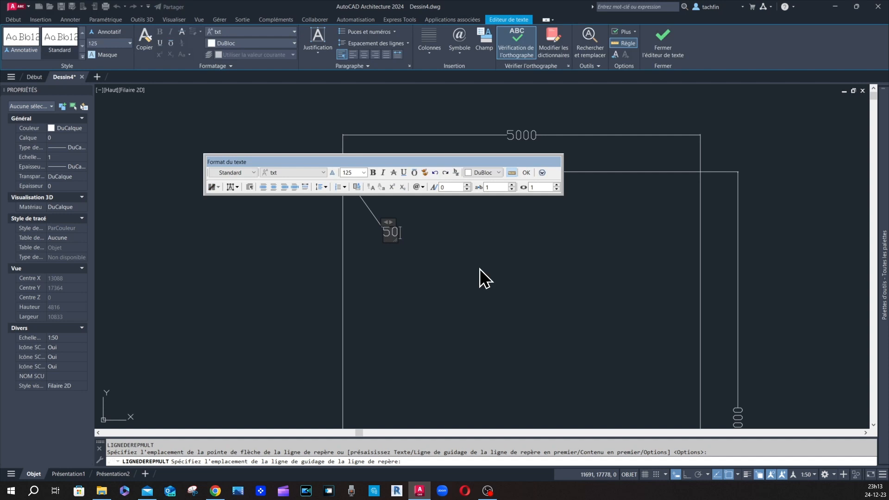
left_click(526, 173)
scroll(401, 171, "down", 5)
scroll(410, 181, "up", 4)
scroll(409, 181, "down", 2)
scroll(516, 145, "down", 1)
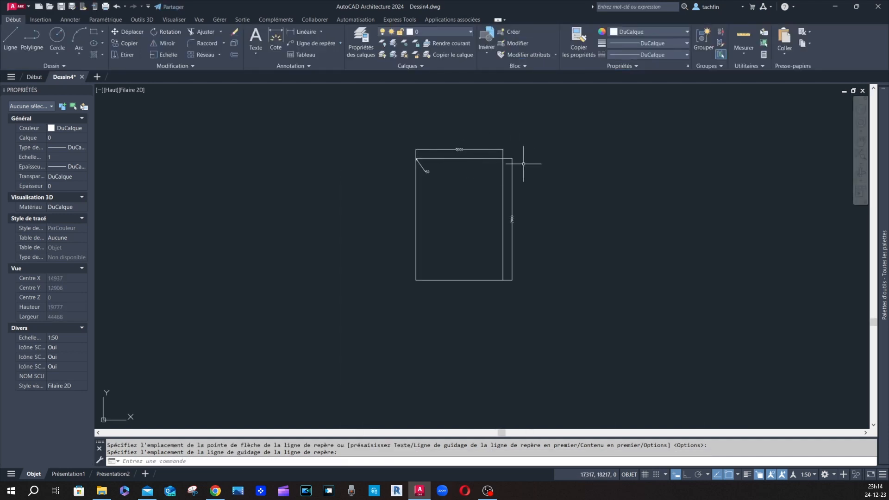
scroll(507, 150, "up", 1)
scroll(416, 139, "up", 1)
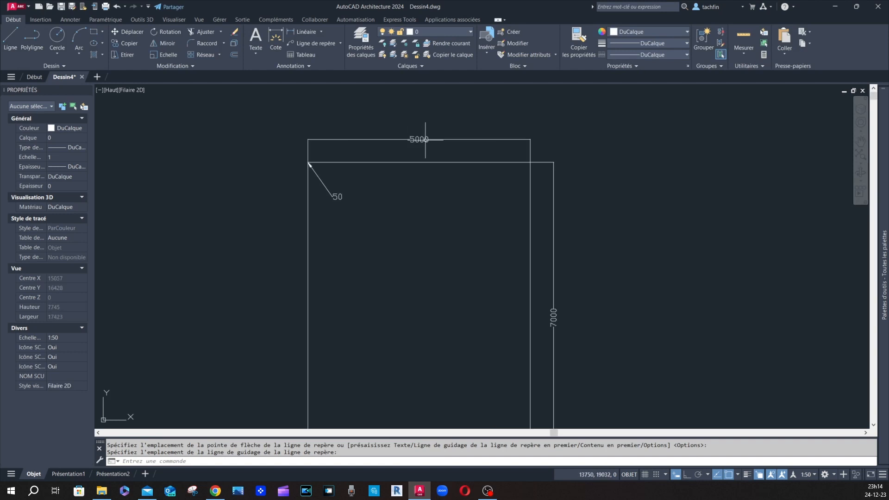
scroll(432, 138, "down", 1)
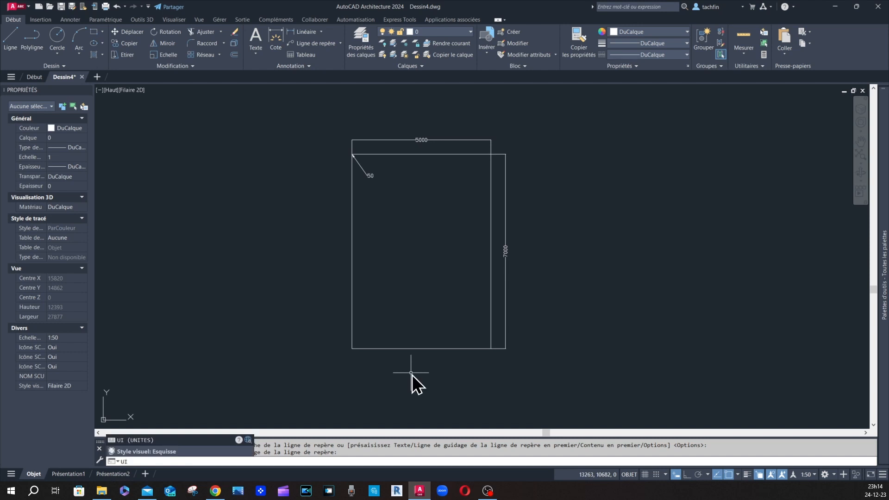
Set the drawing's insertion scale units to Mètres
key("Return")
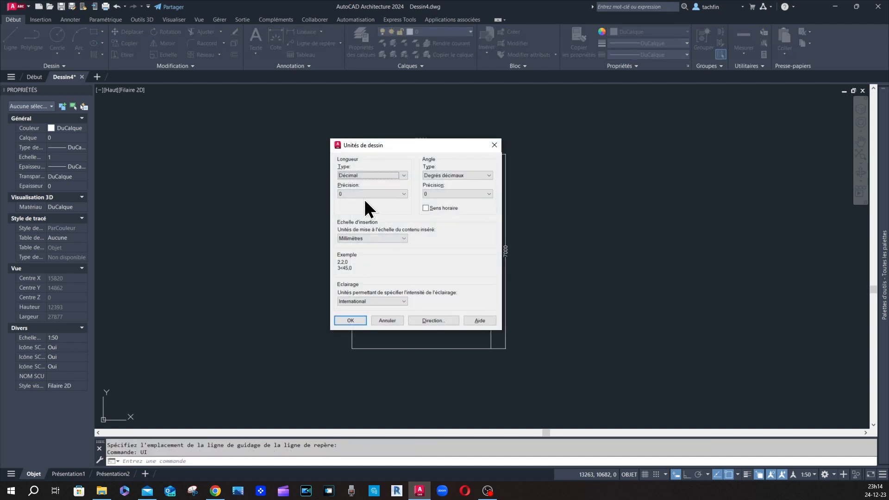
left_click(363, 238)
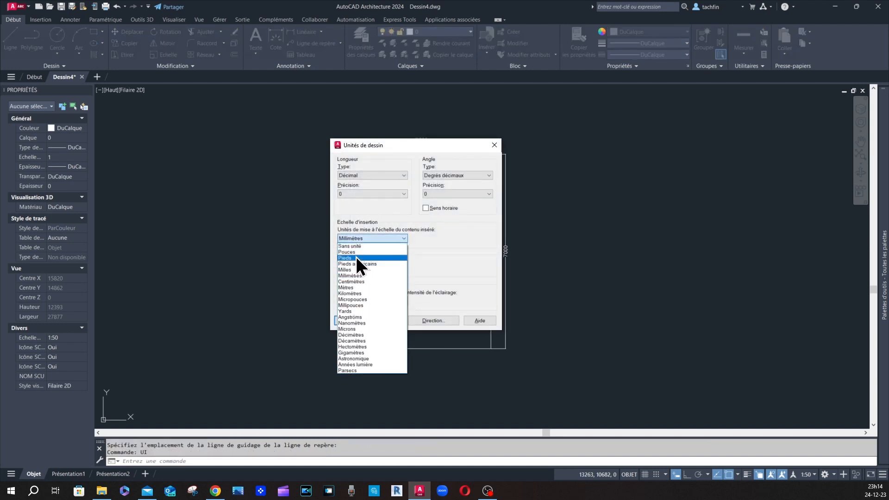
left_click(353, 288)
left_click(363, 319)
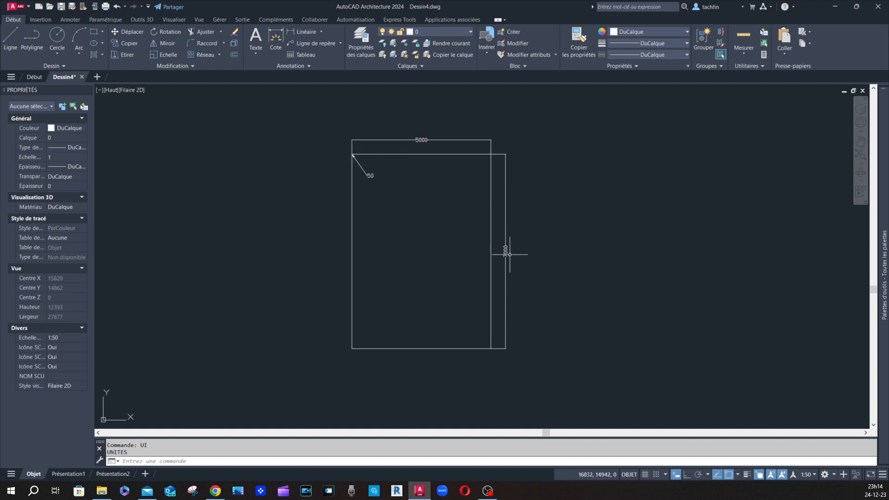
Switch to the Présentation1 layout and delete its existing viewport
left_click(70, 473)
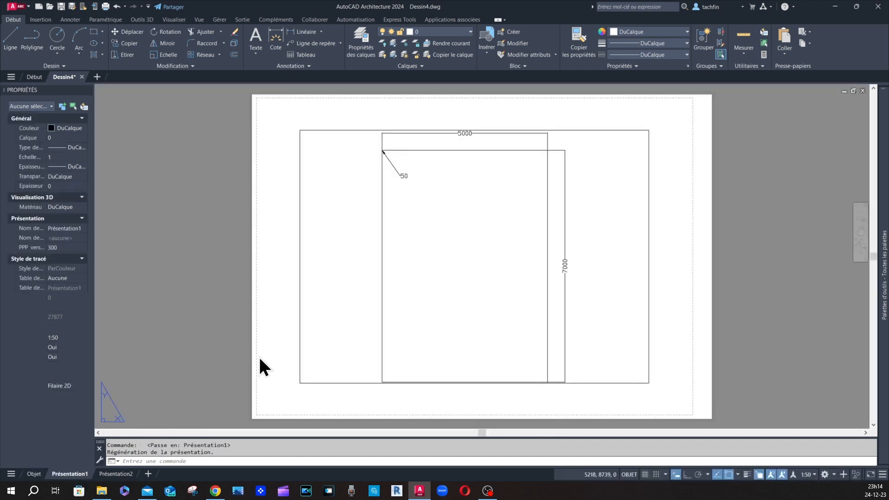
left_click(300, 224)
key("Delete")
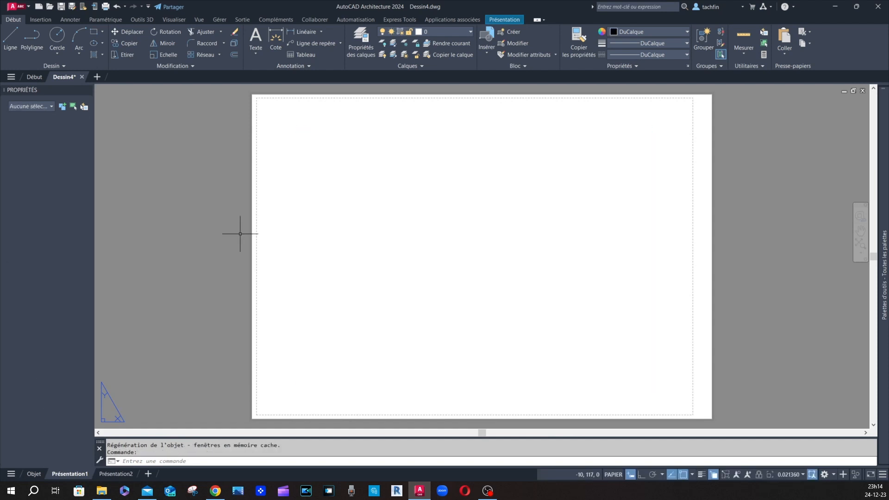
Create a new viewport on the layout with FMULT, using the AJuster option to fill the printable area
type("f")
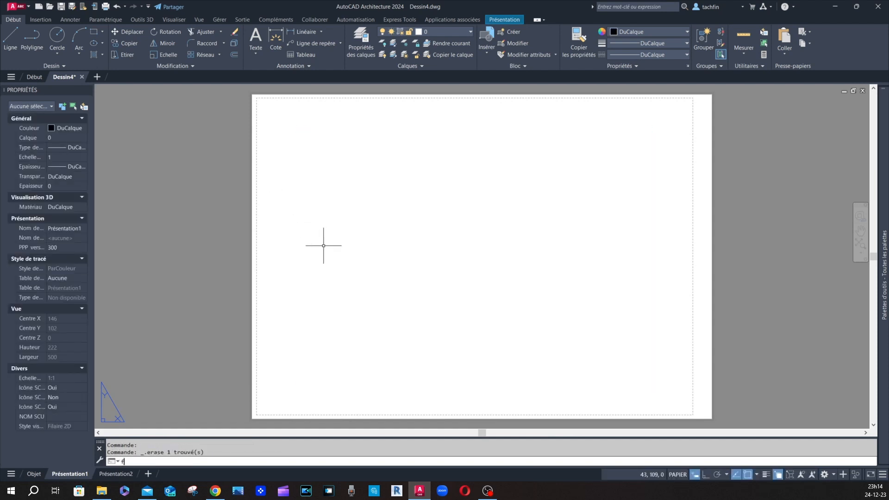
type("u")
key("Return")
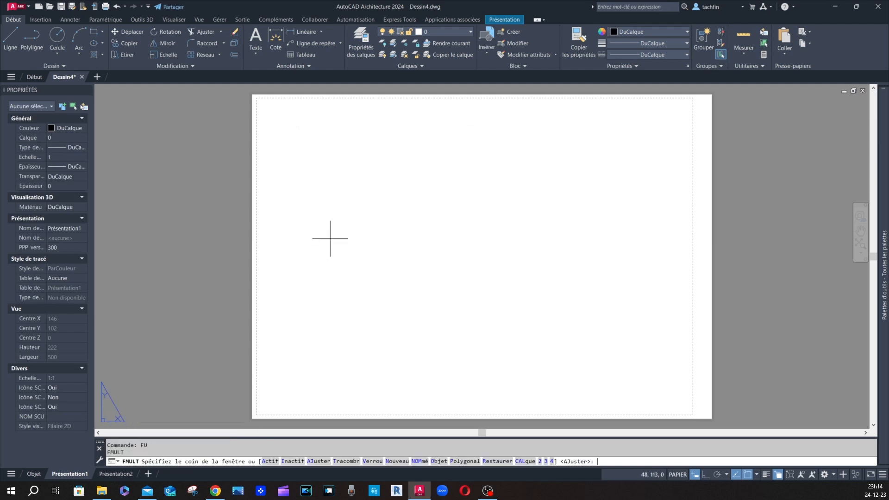
key("Return")
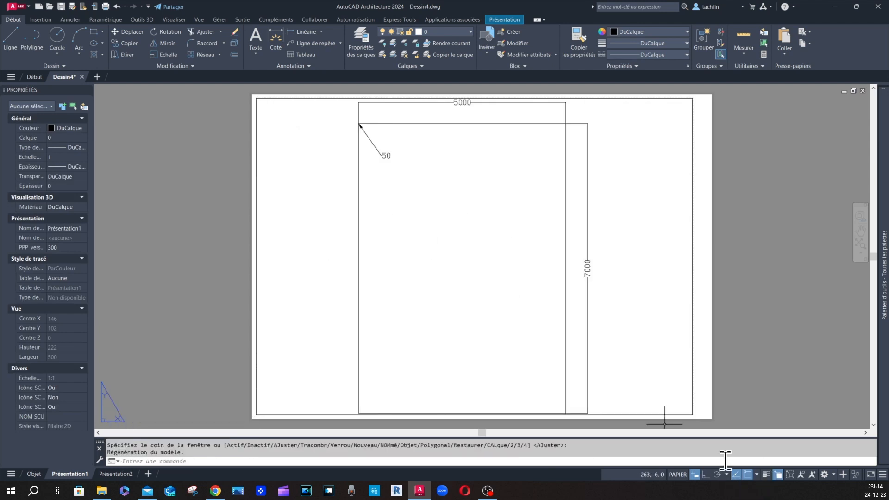
Activate the new viewport and set its scale to 1:50
double_click(496, 313)
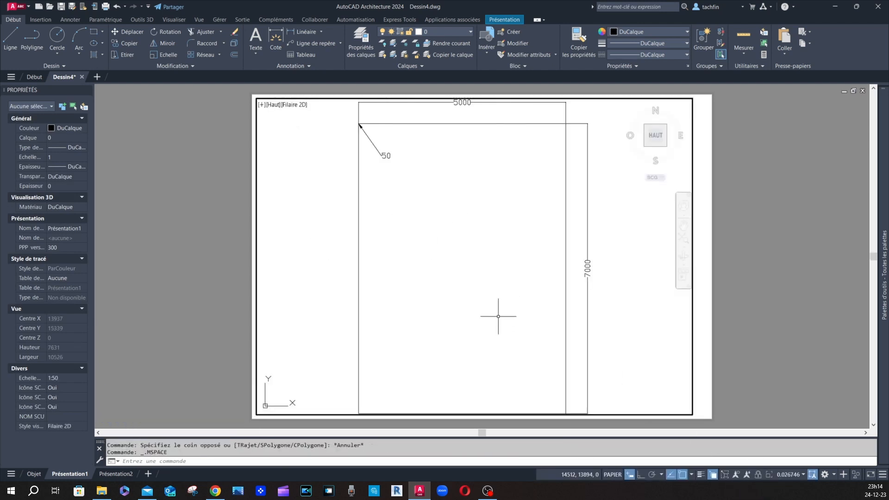
left_click(791, 477)
left_click(787, 363)
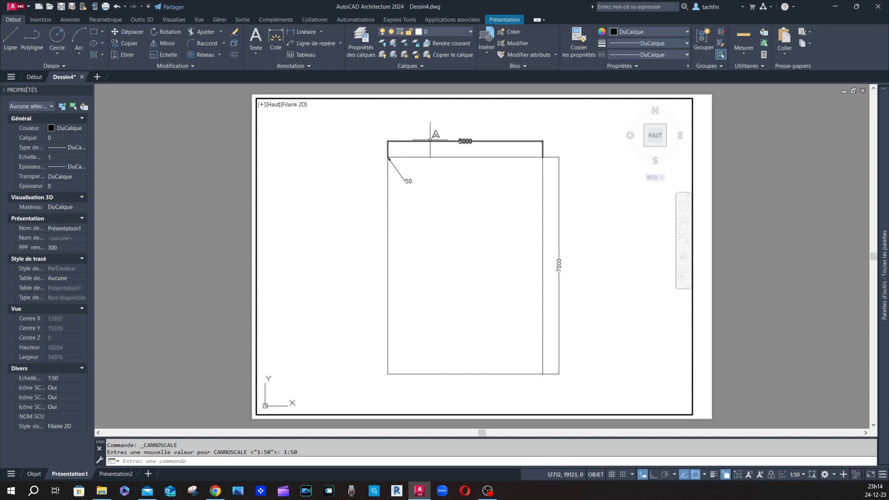
Leave the active viewport, return to model space and set the drawing's insertion scale units to Millimètres
double_click(782, 220)
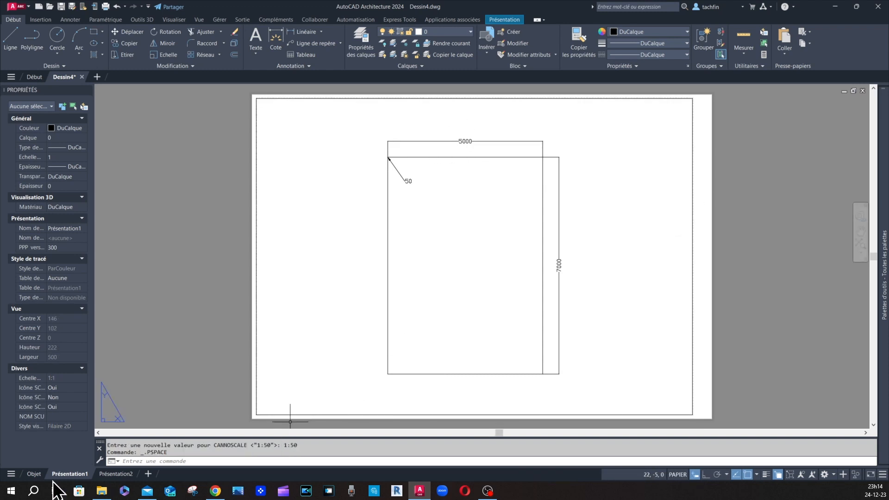
left_click(33, 473)
type("ui")
key("Return")
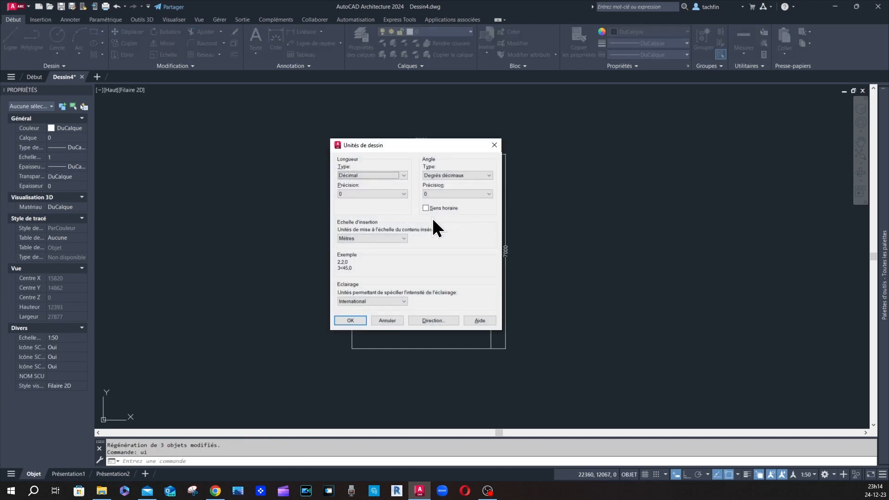
left_click(377, 238)
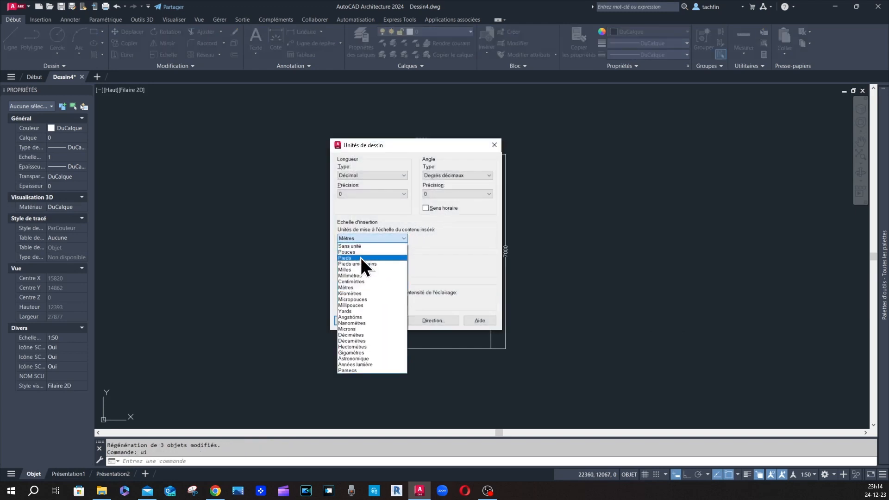
left_click(358, 275)
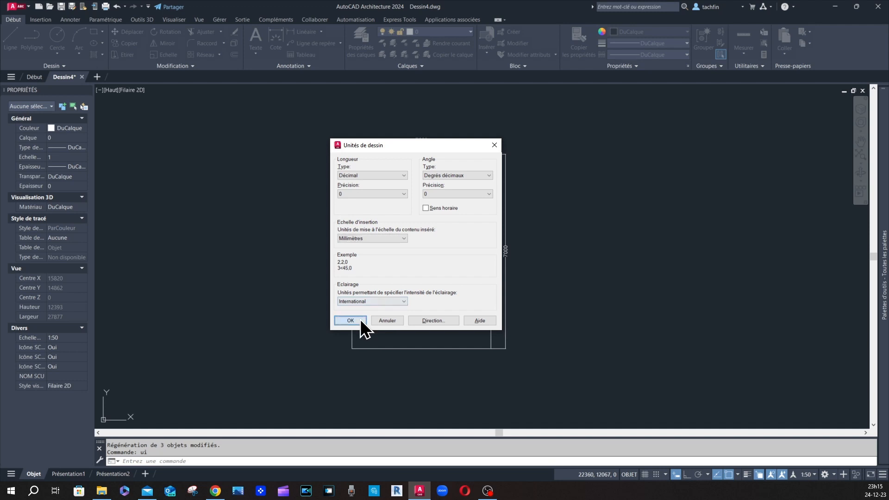
left_click(360, 319)
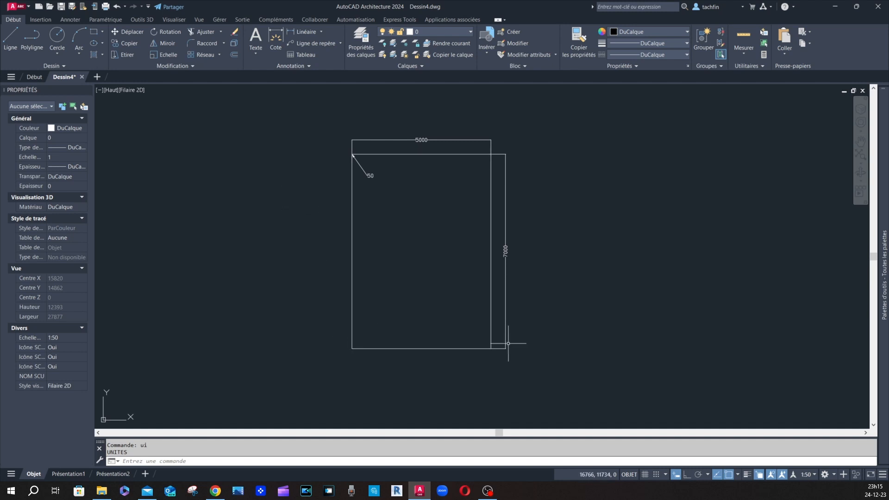
Run -DWGUNITS with length unit 6 (Mètres), linear display format 2 (Décimal) and linear display precision 0
type("-DWGu")
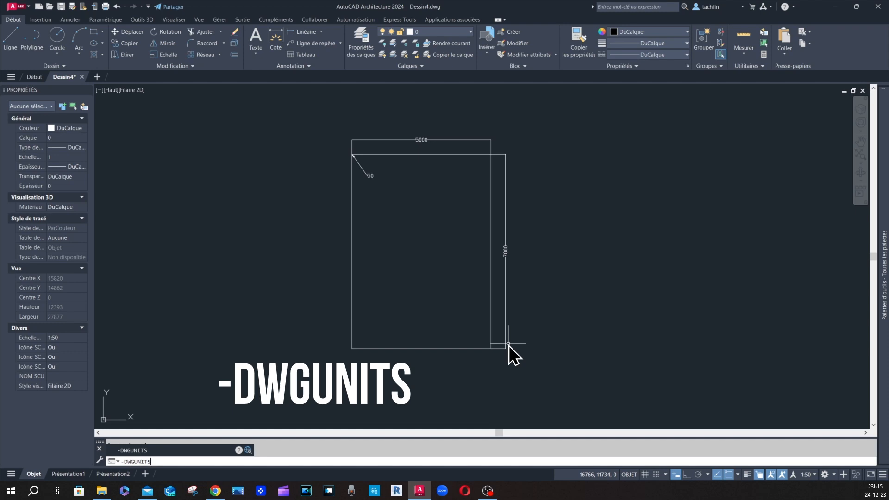
key("Return")
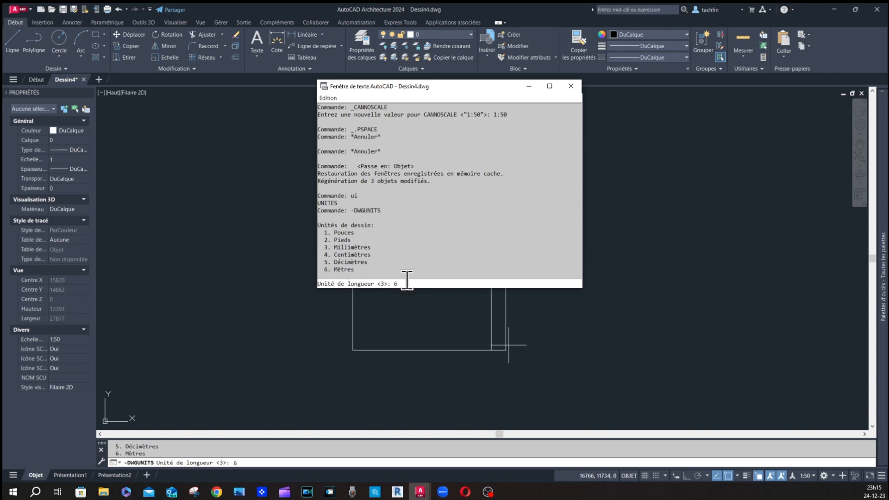
key("Return")
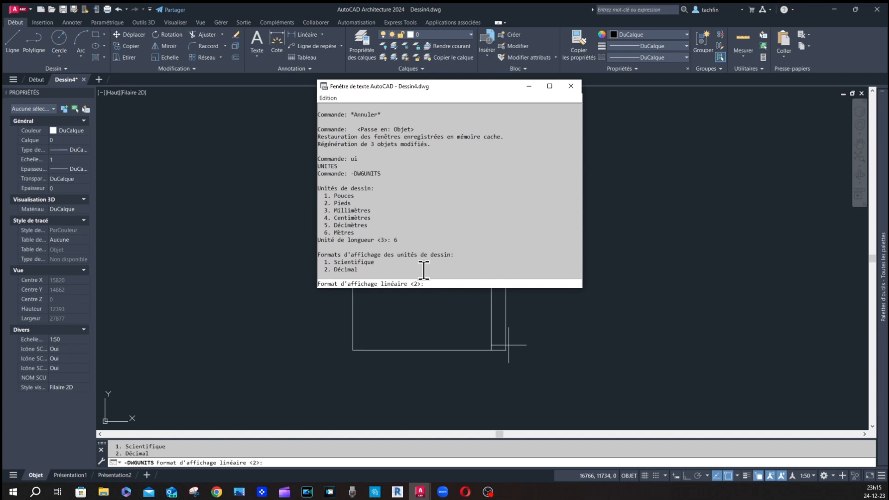
key("Return")
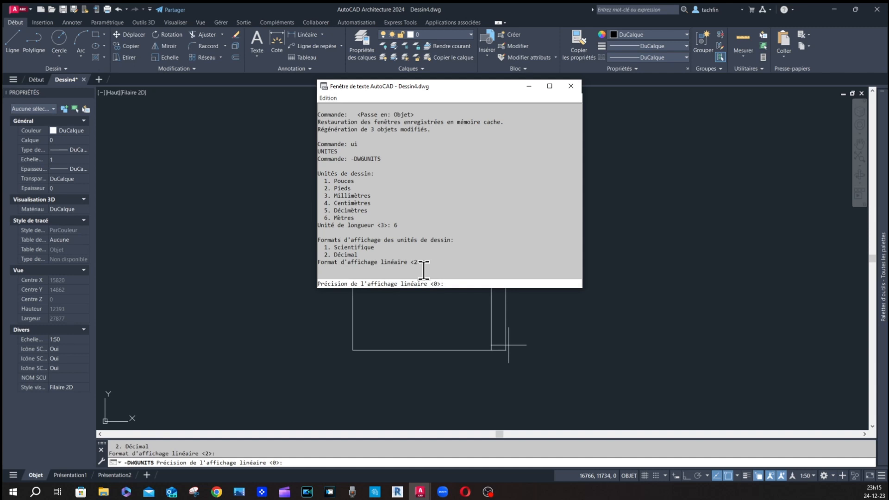
key("Return")
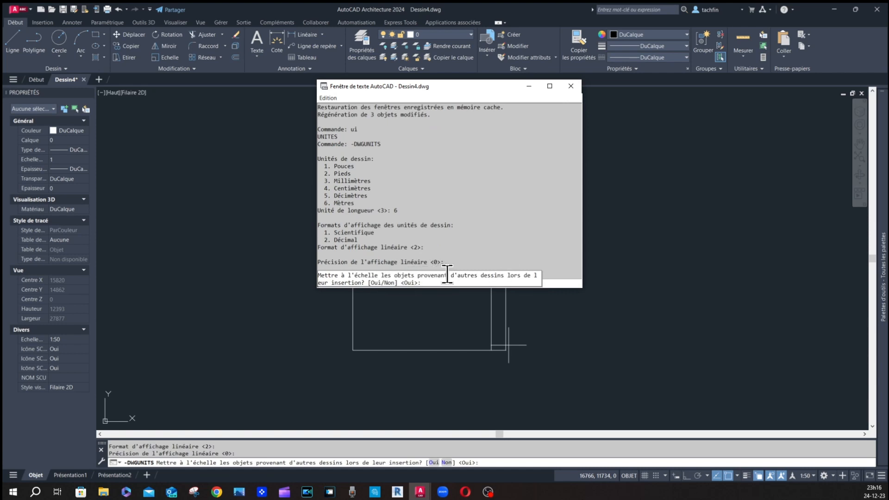
Answer Oui to scaling inserted objects, matching INSUNITS, scaling the current drawing's objects and including paper space, finishing the unit conversion and closing the text window
key("Return")
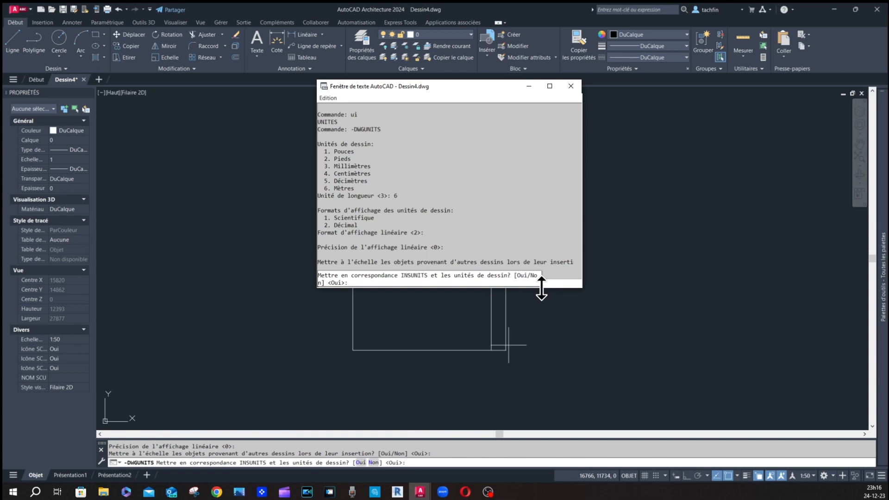
key("Return")
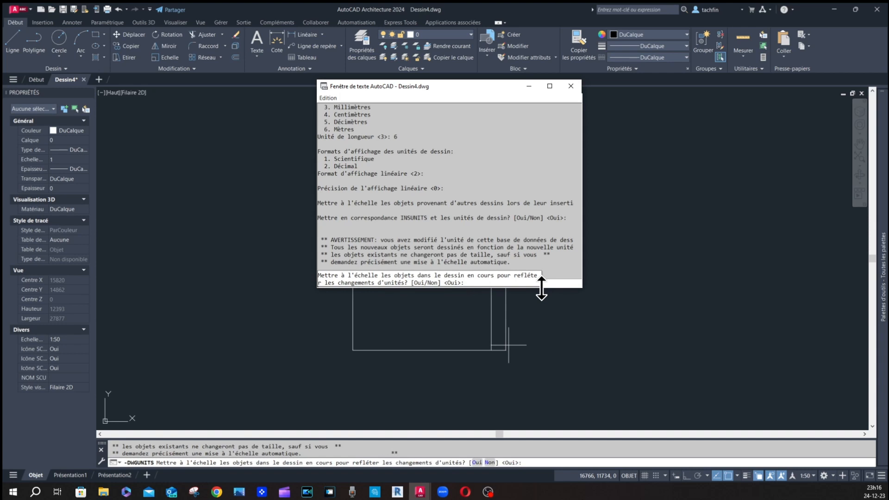
key("Return")
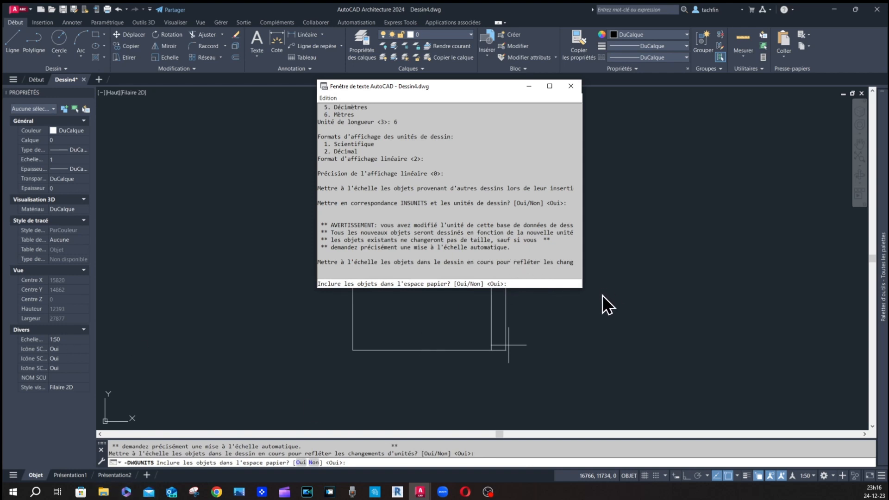
key("Return")
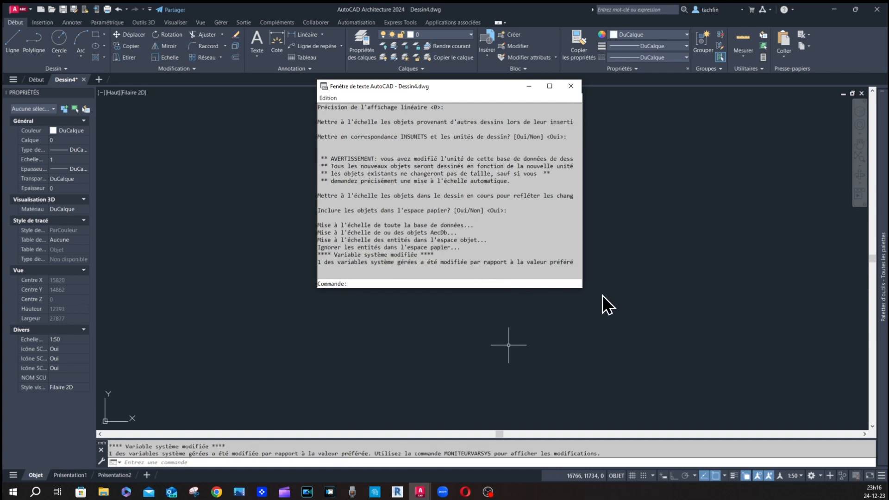
left_click(577, 91)
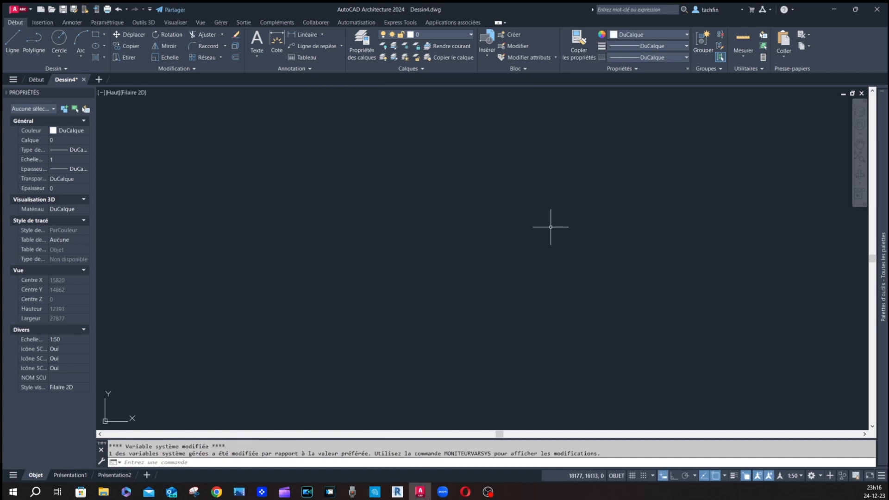